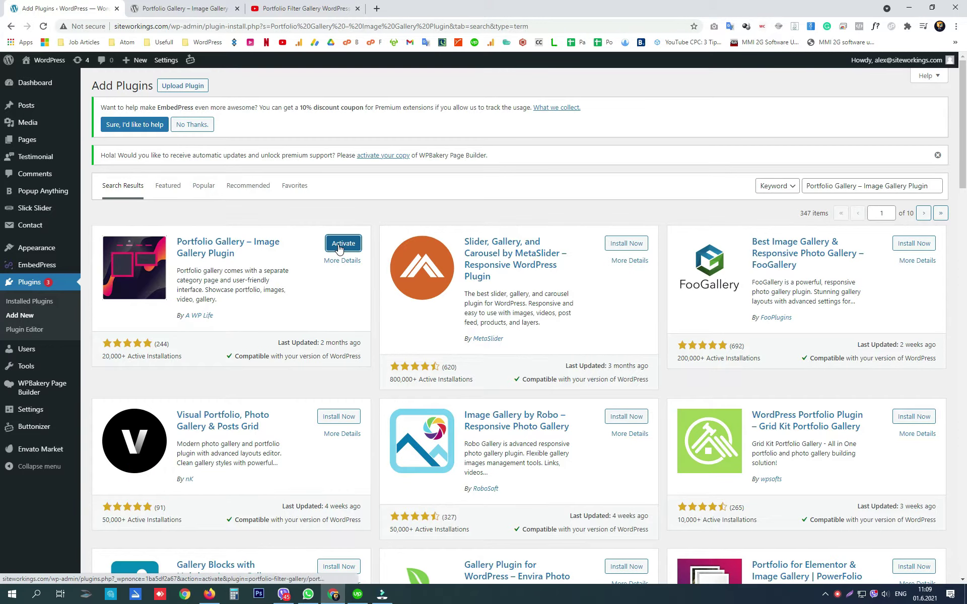
Step: Activate the Portfolio Gallery – Image Gallery Plugin and open its Filters page
left_click(340, 245)
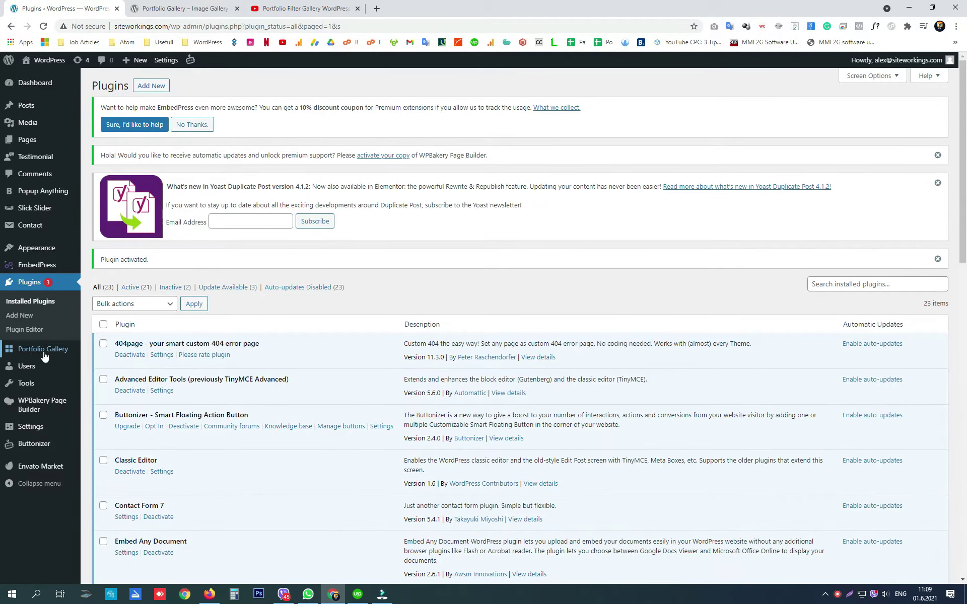
mouse_move(31, 356)
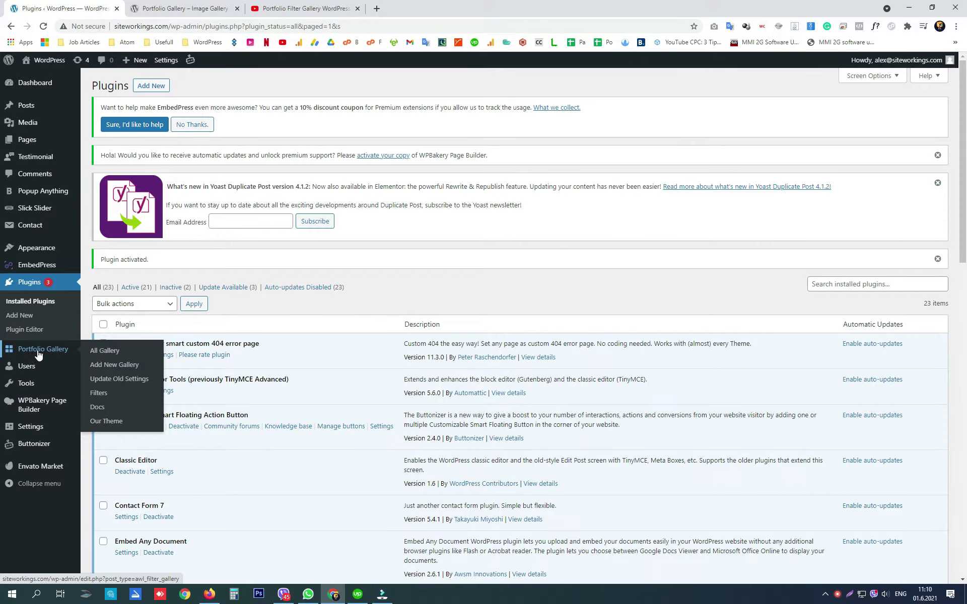
left_click(39, 354)
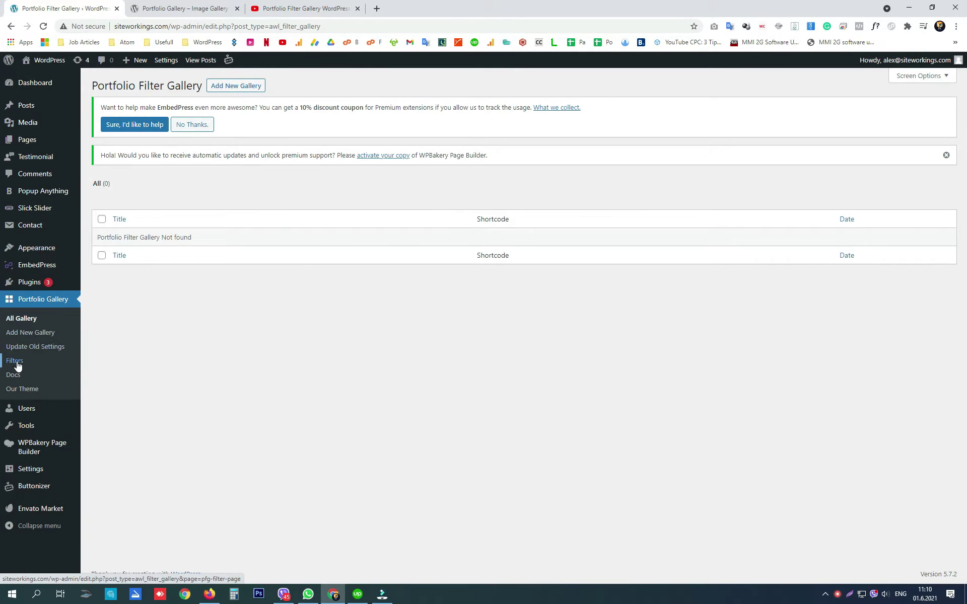
left_click(15, 363)
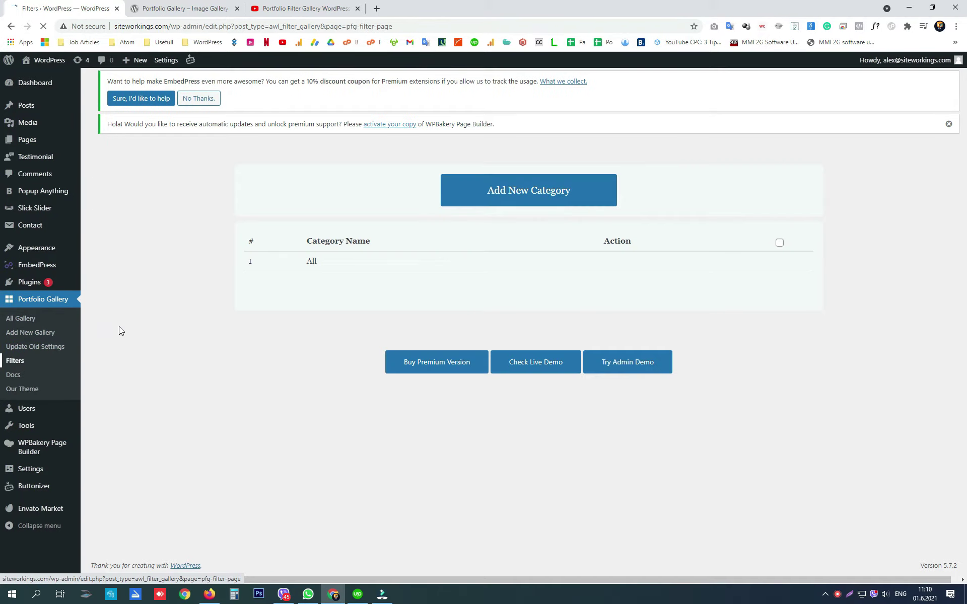
Step: Add two new filter categories named Smartphones and Mainboards
left_click(523, 203)
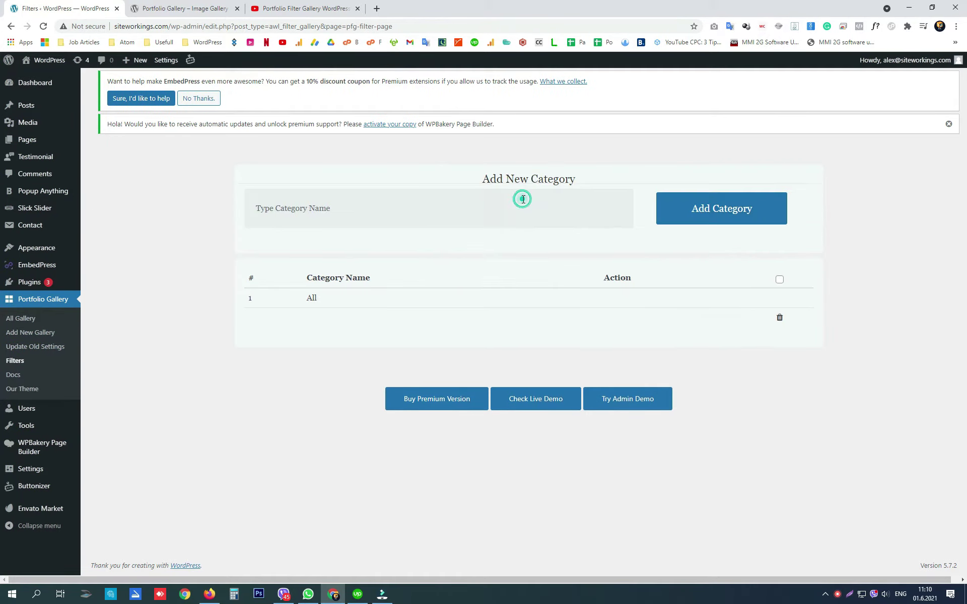
left_click(312, 209)
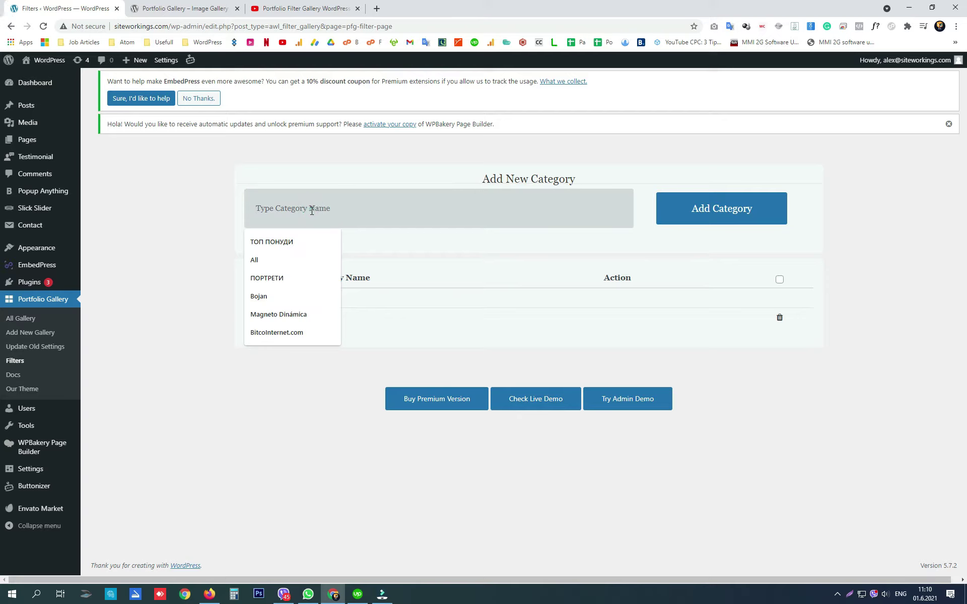
type("Smartphones")
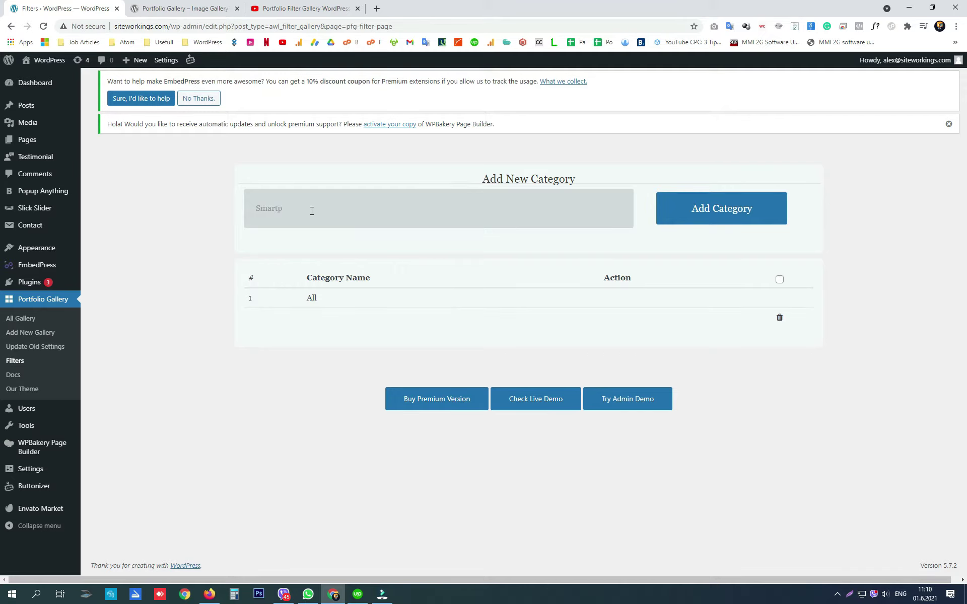
left_click(722, 209)
left_click(504, 199)
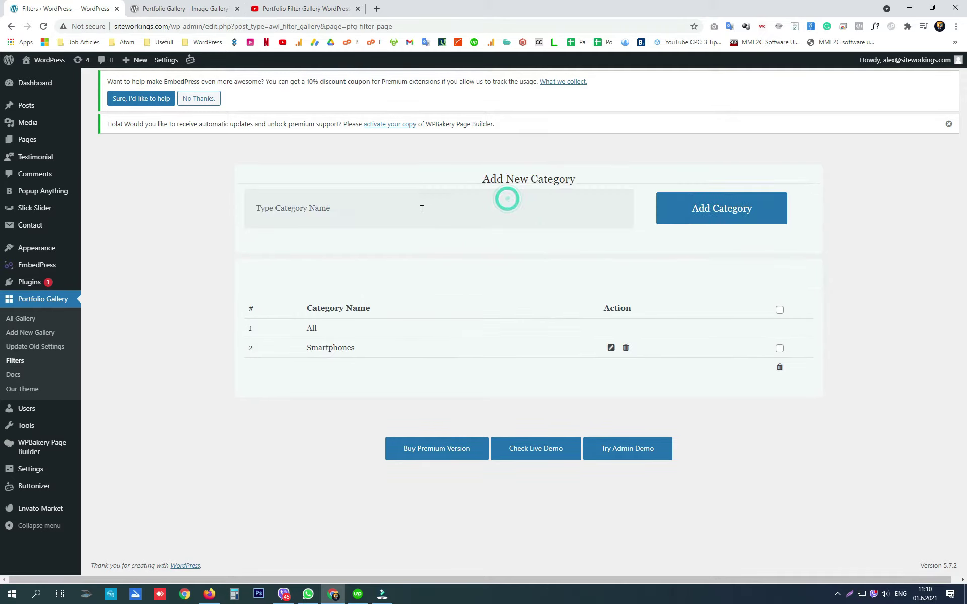
left_click(396, 214)
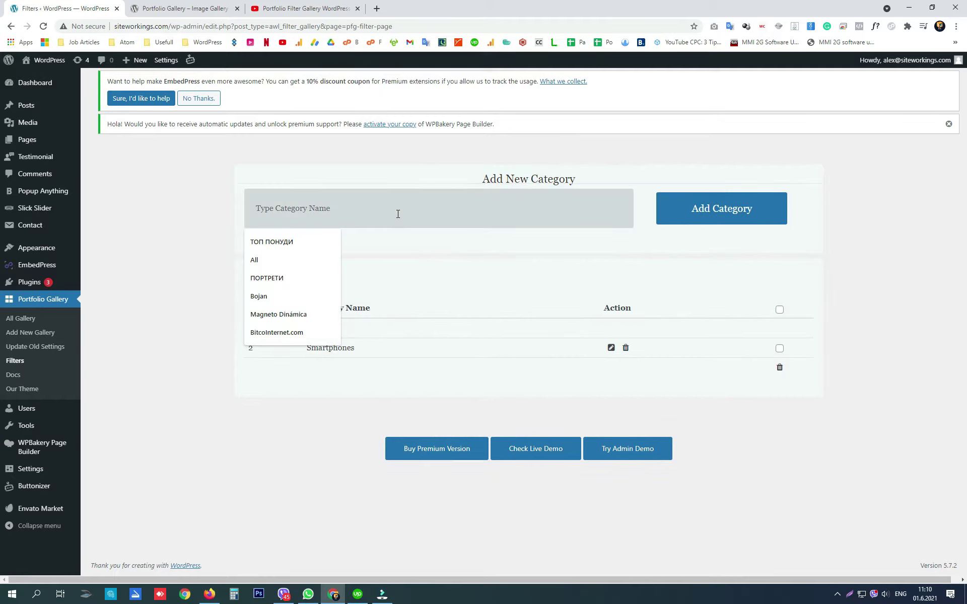
type("Mainboards")
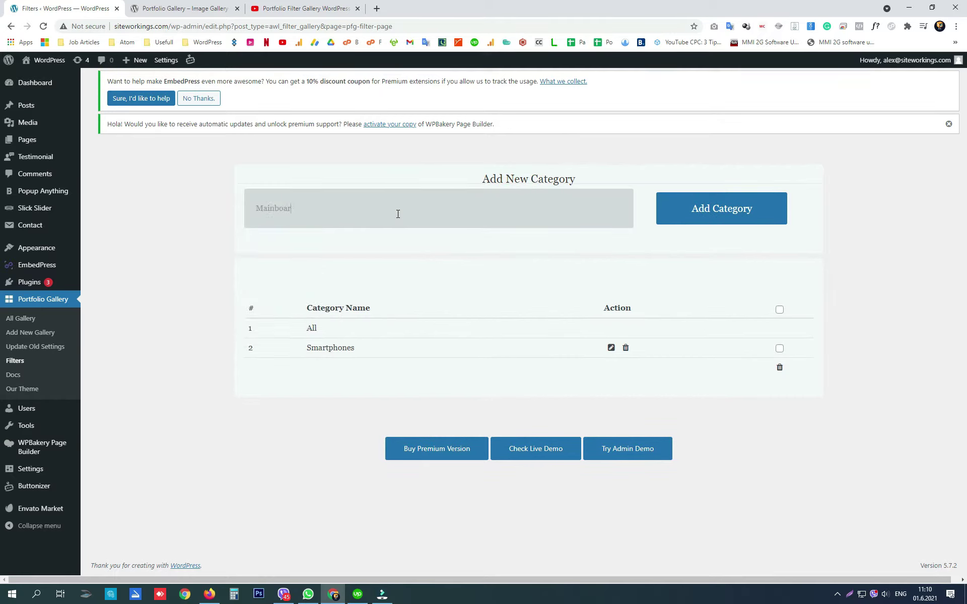
left_click(738, 208)
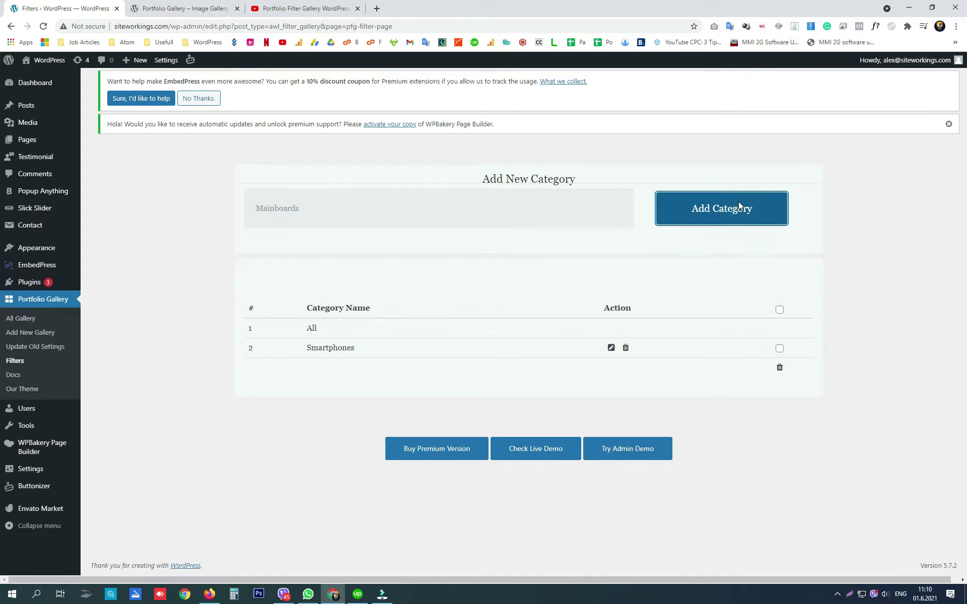
Step: Create a new portfolio gallery titled "Portfolio Filter Gallery"
left_click(25, 335)
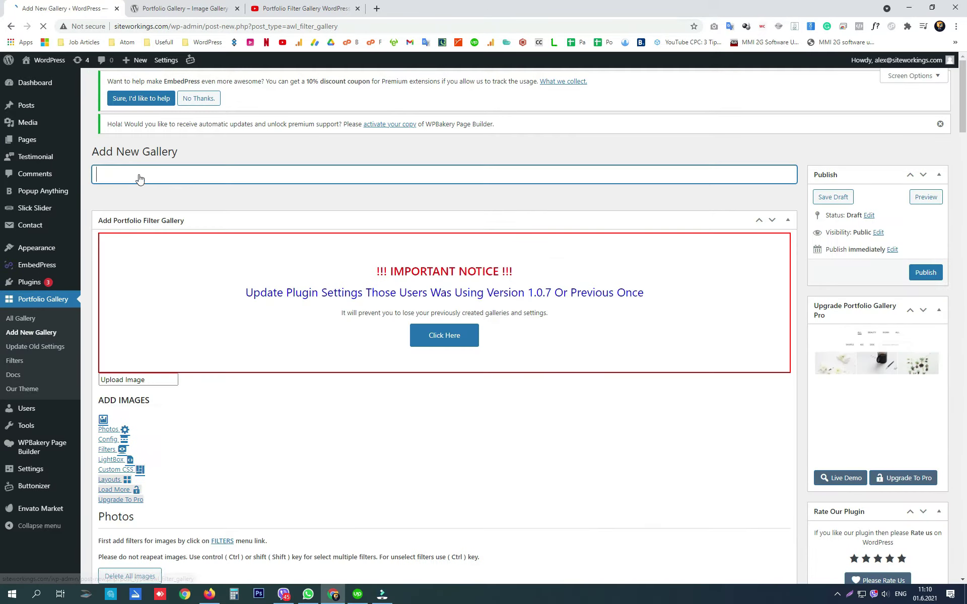
type("Portfolio F")
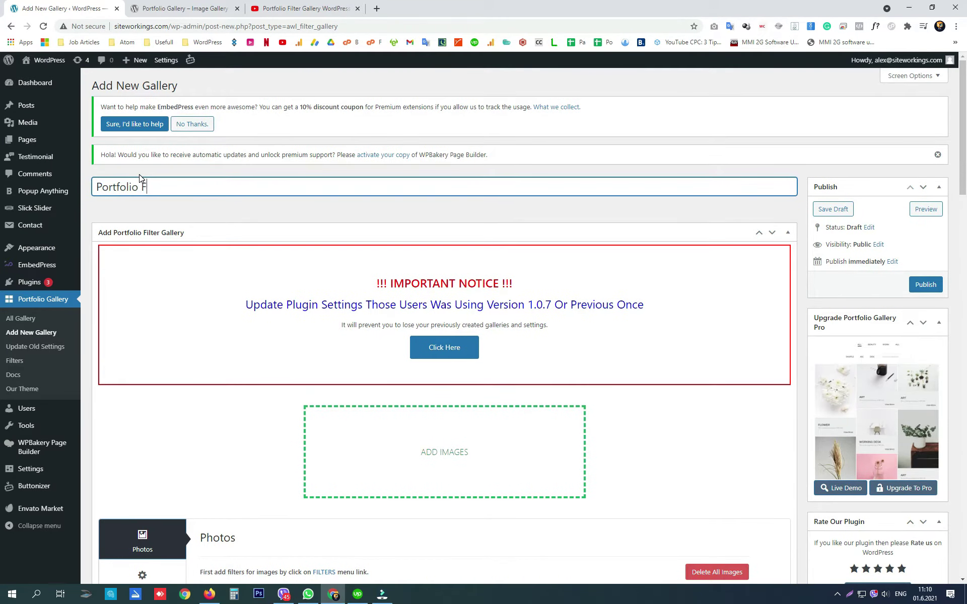
type("ilter Galleryu")
key("BackSpace")
Step: Upload the two mainboard and two smartphone pictures from the desktop and add them to the gallery
scroll(265, 248, "down", 3)
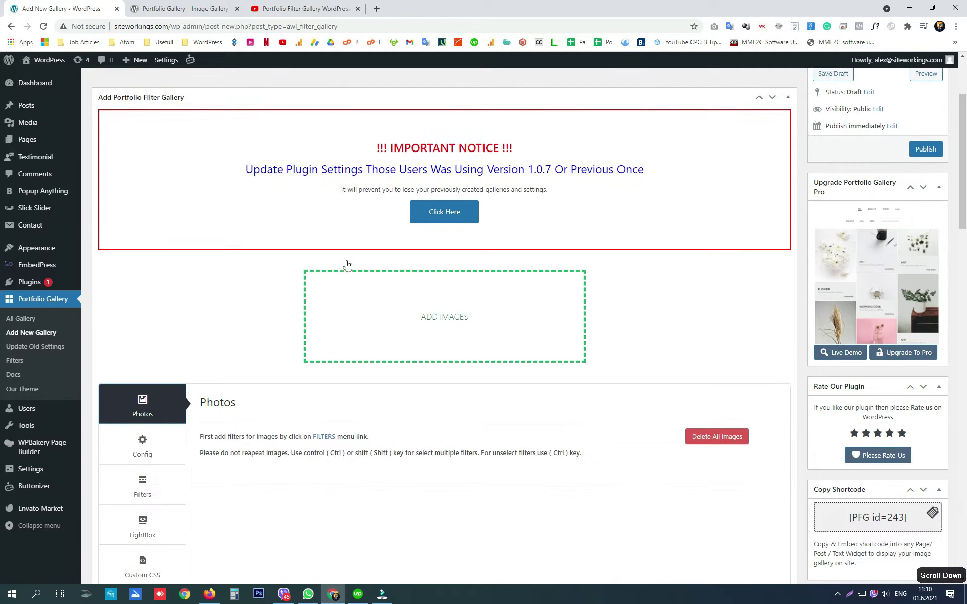
left_click(388, 303)
left_click(36, 100)
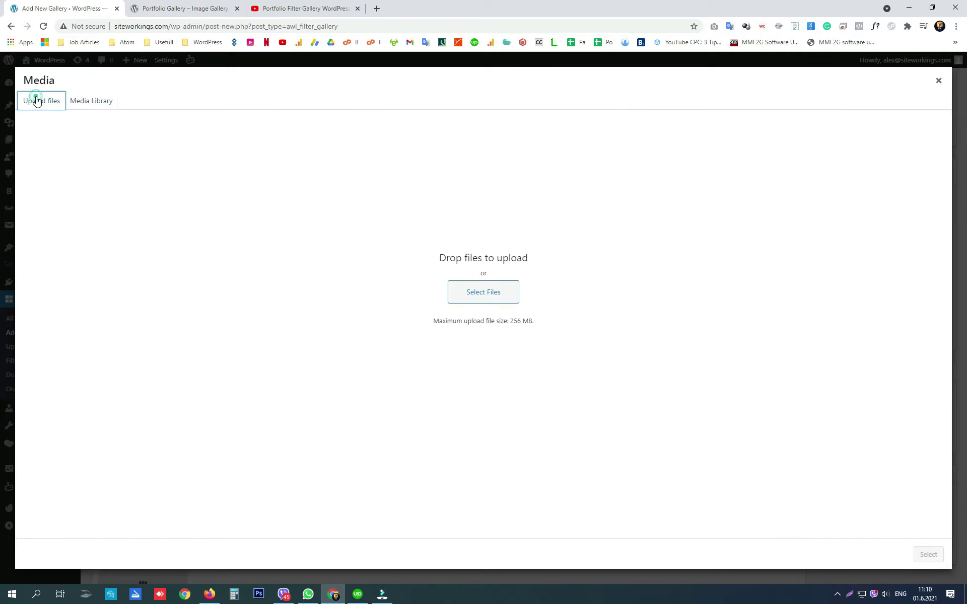
left_click(909, 7)
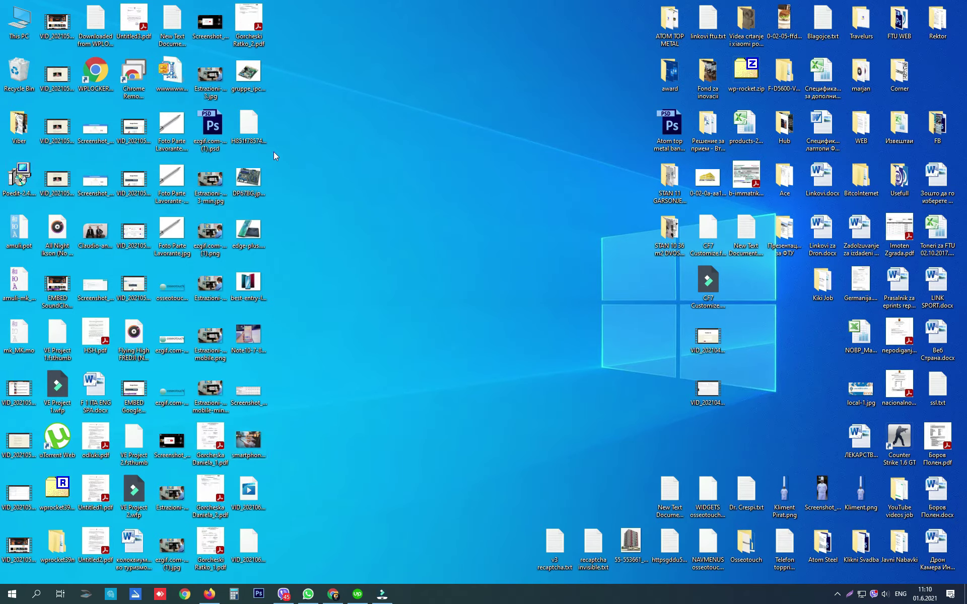
left_click(250, 79)
left_click_drag(286, 163, 391, 400)
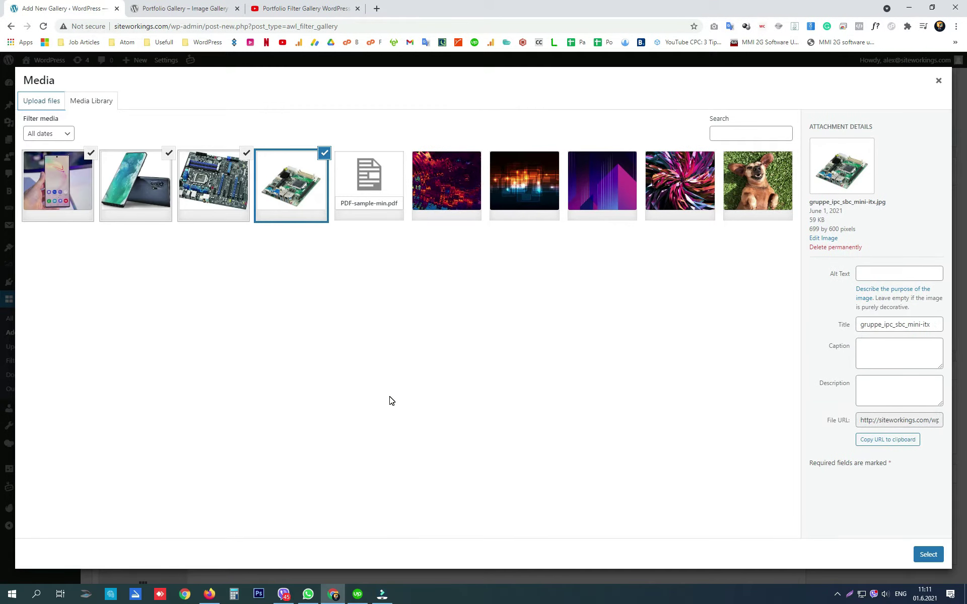
left_click(930, 558)
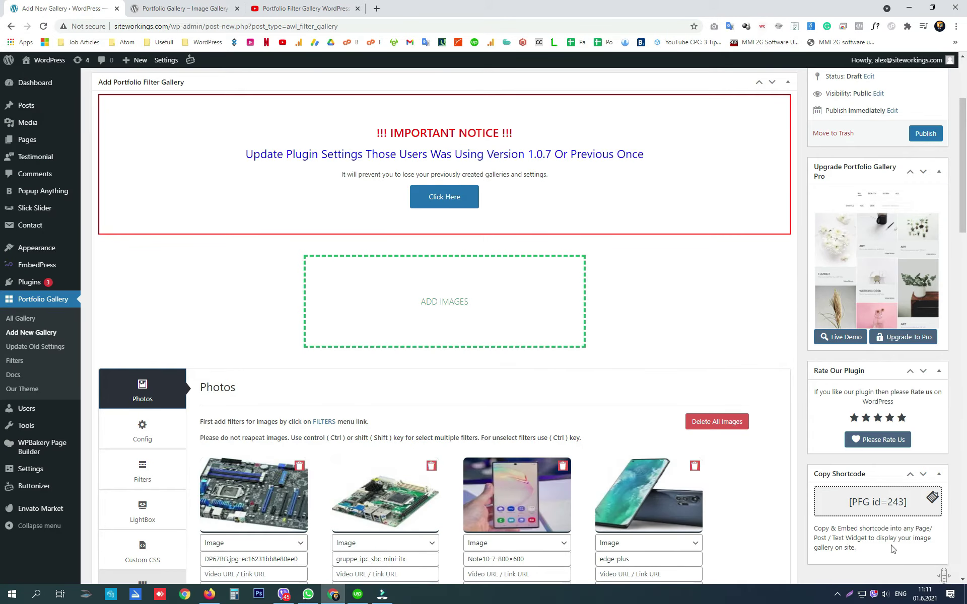
Step: Assign the Mainboards filter to the two mainboard images and the Smartphones filter to the two phone images
scroll(476, 483, "down", 5)
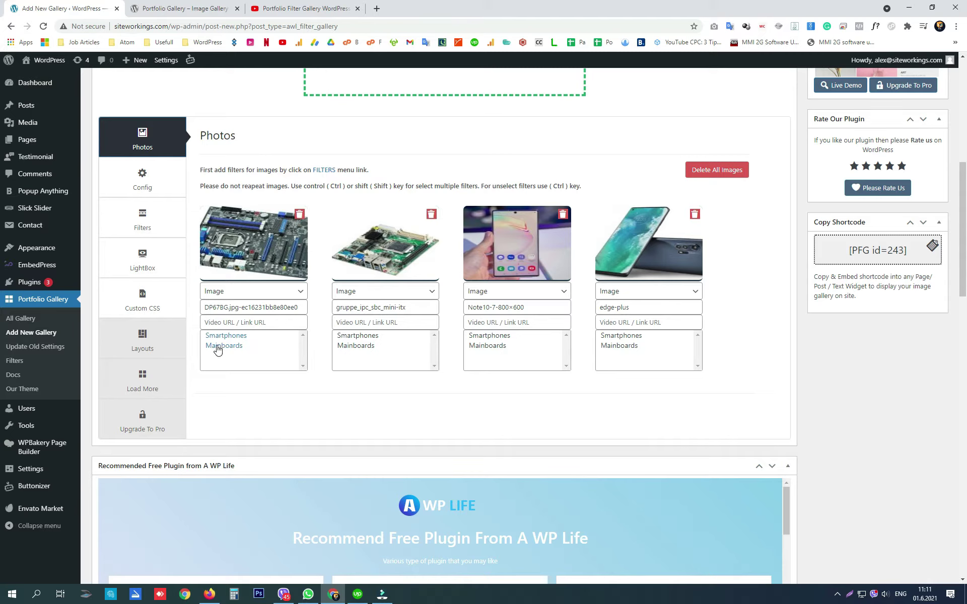
left_click(218, 347)
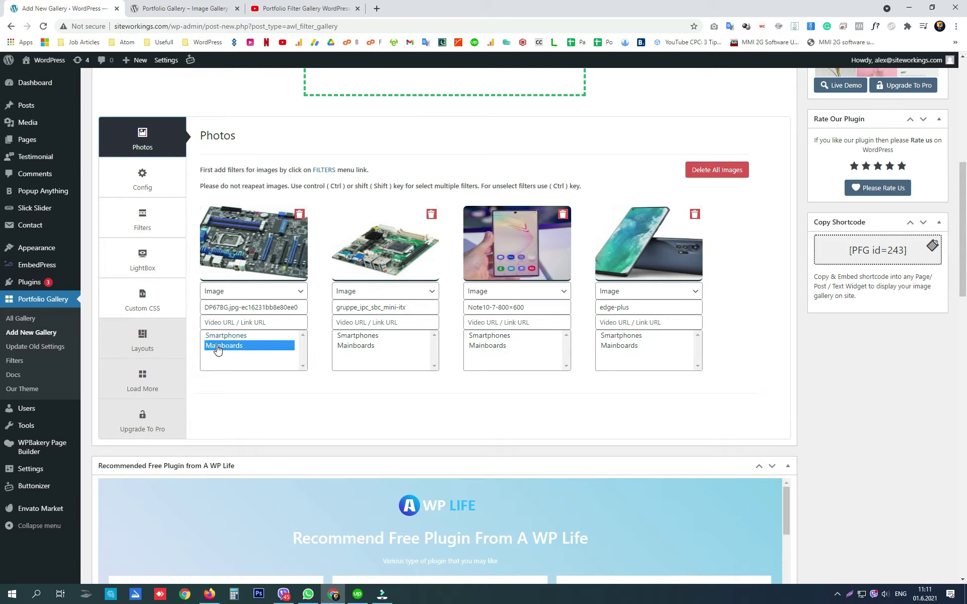
left_click(360, 347)
left_click(501, 336)
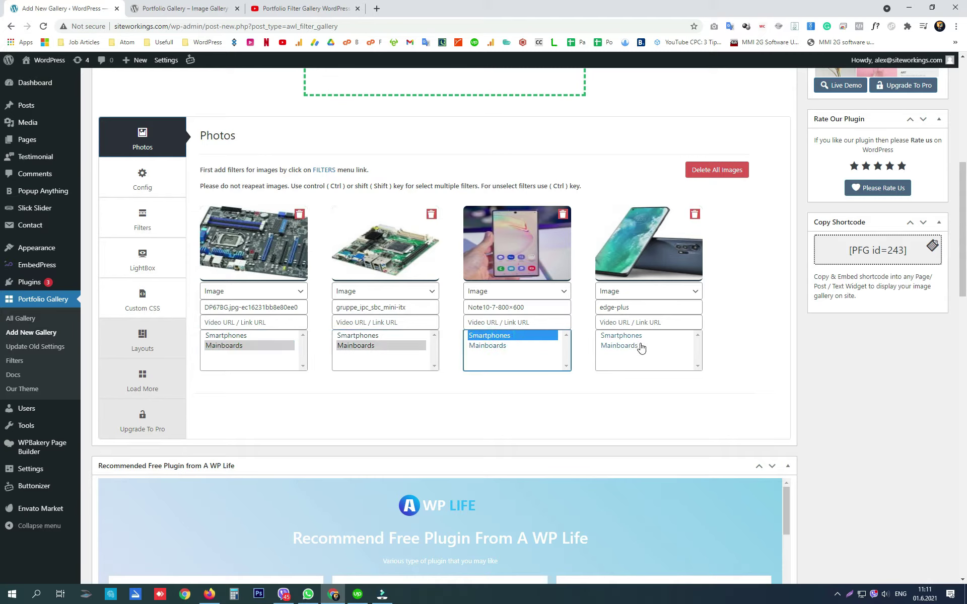
left_click(626, 336)
Step: Move the edge-plus image to second place in the gallery and publish the gallery
left_click_drag(629, 247, 350, 243)
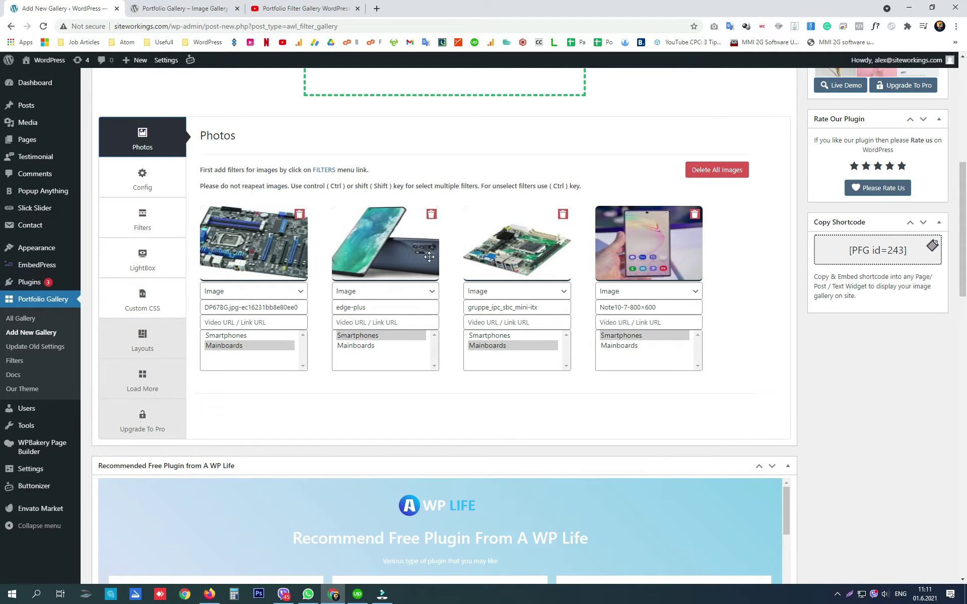
scroll(807, 276, "up", 7)
left_click(925, 234)
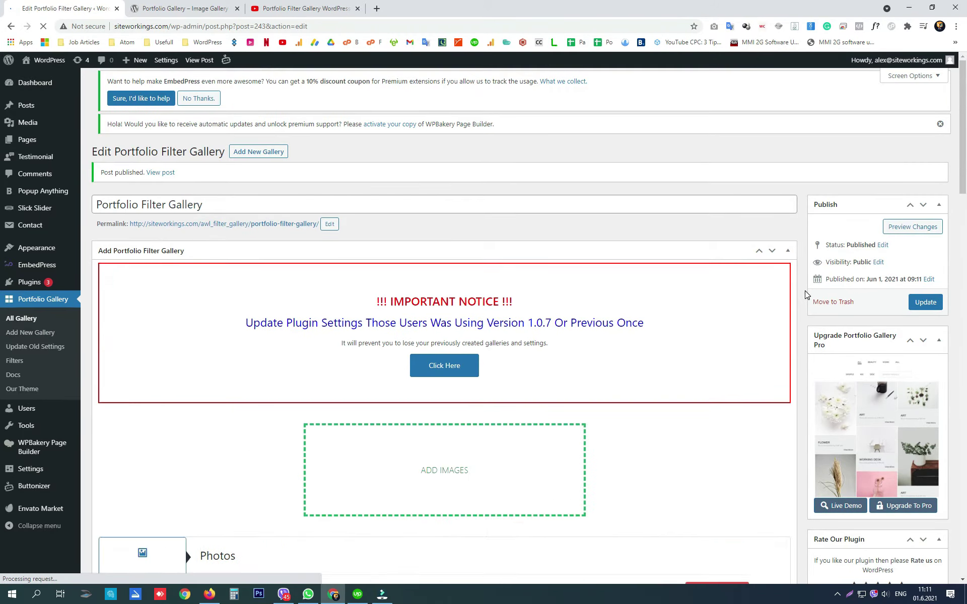
Step: Copy the published gallery's shortcode [PFG id=243]
scroll(807, 295, "down", 5)
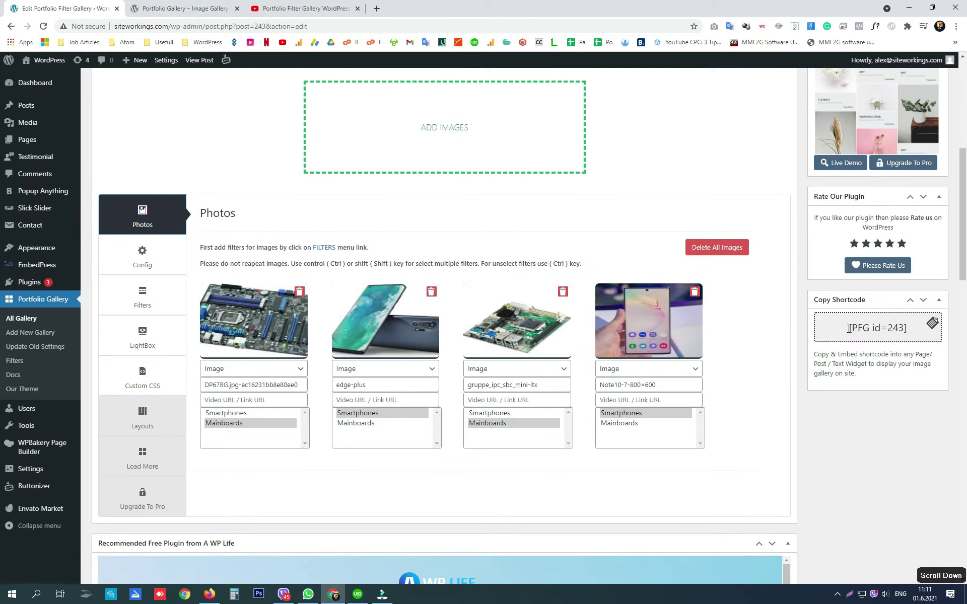
left_click_drag(849, 328, 910, 325)
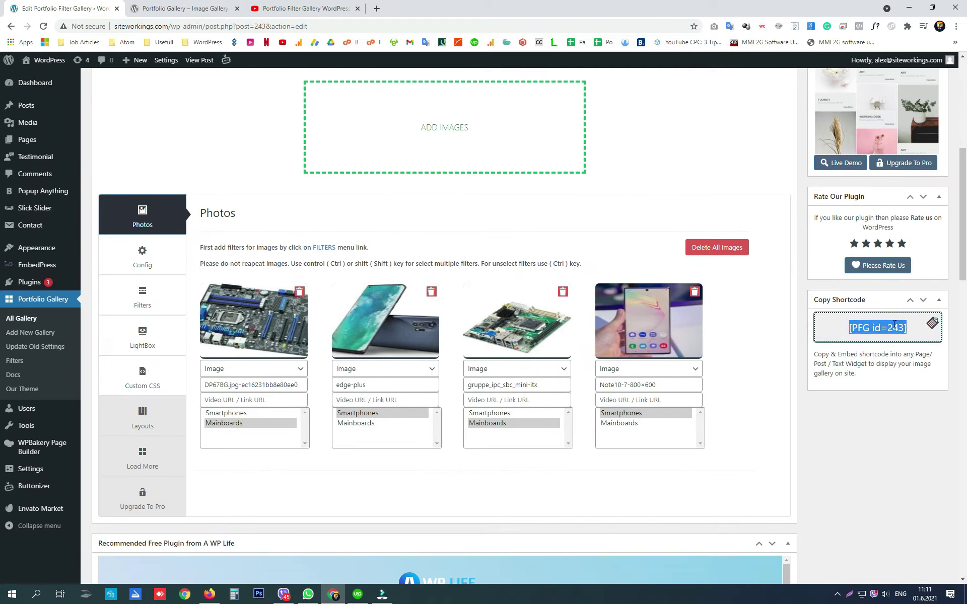
right_click(901, 335)
left_click(891, 332)
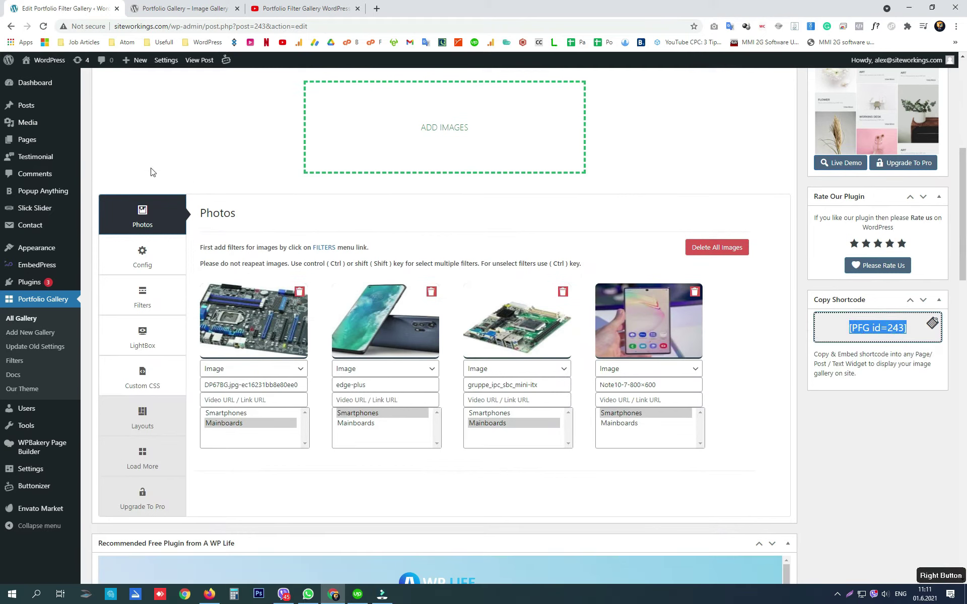
Step: Create a new page titled "Portfolio", paste the gallery shortcode into its content and publish it
mouse_move(31, 139)
left_click(104, 157)
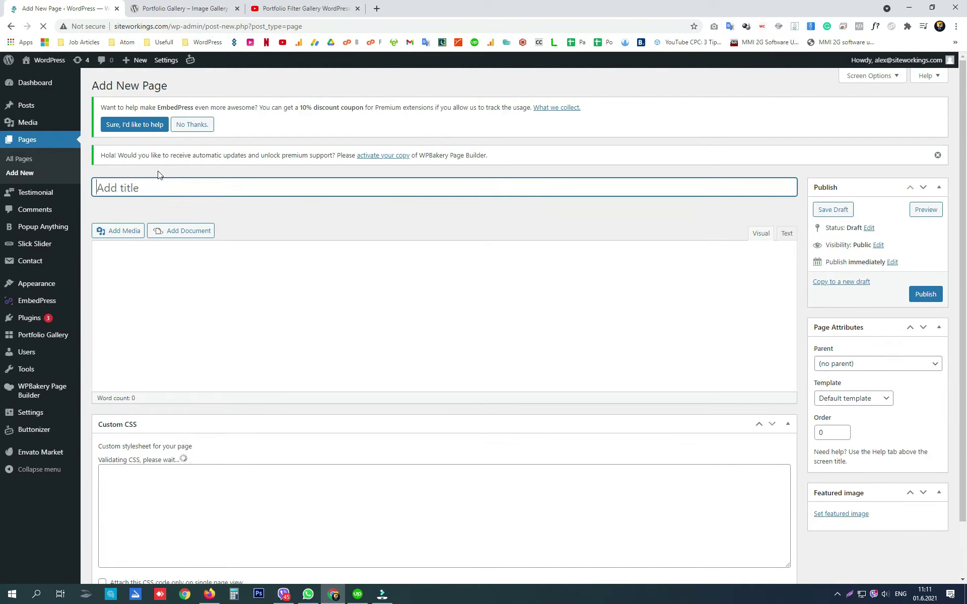
type("Portfolio")
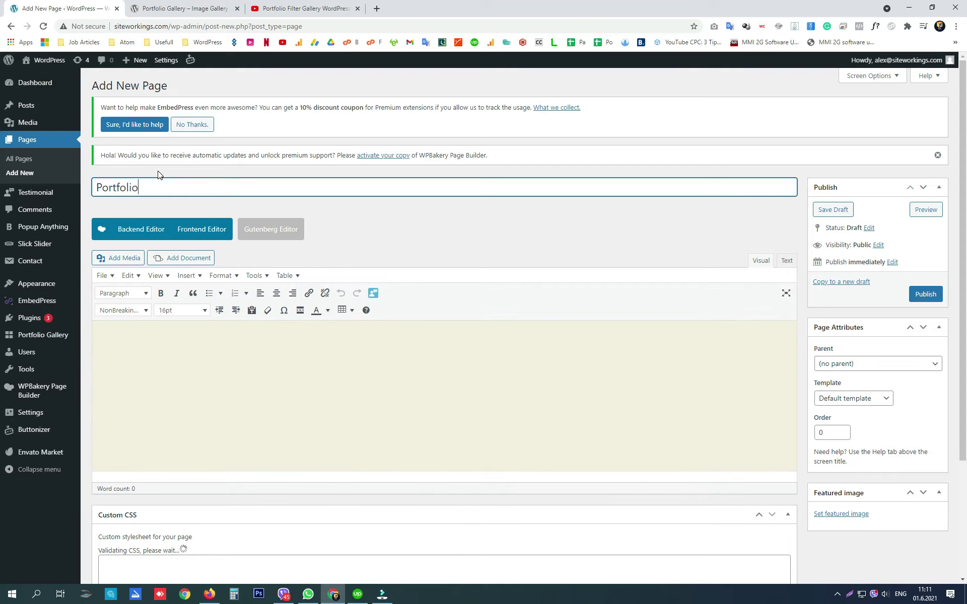
left_click(418, 379)
right_click(349, 333)
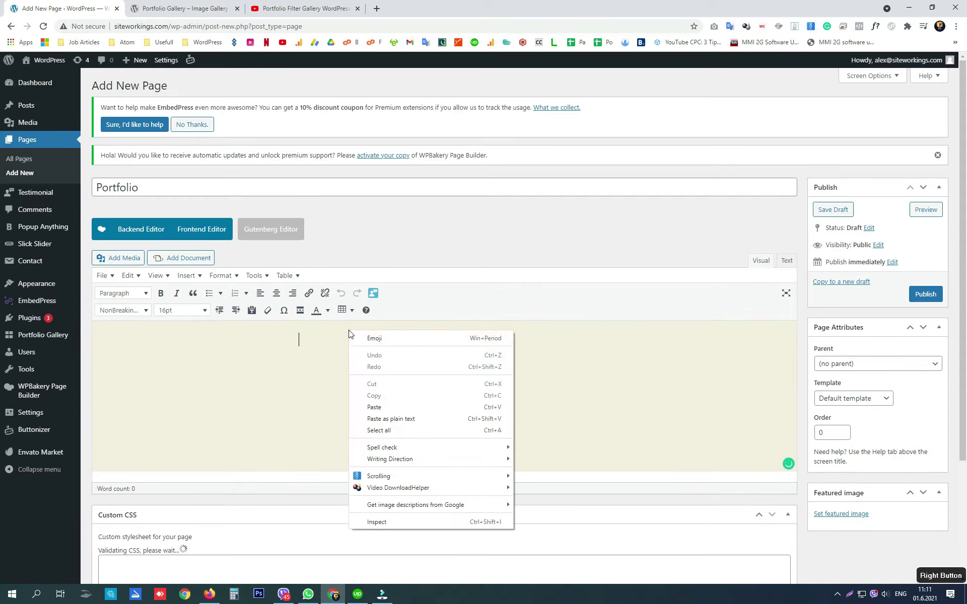
left_click(382, 407)
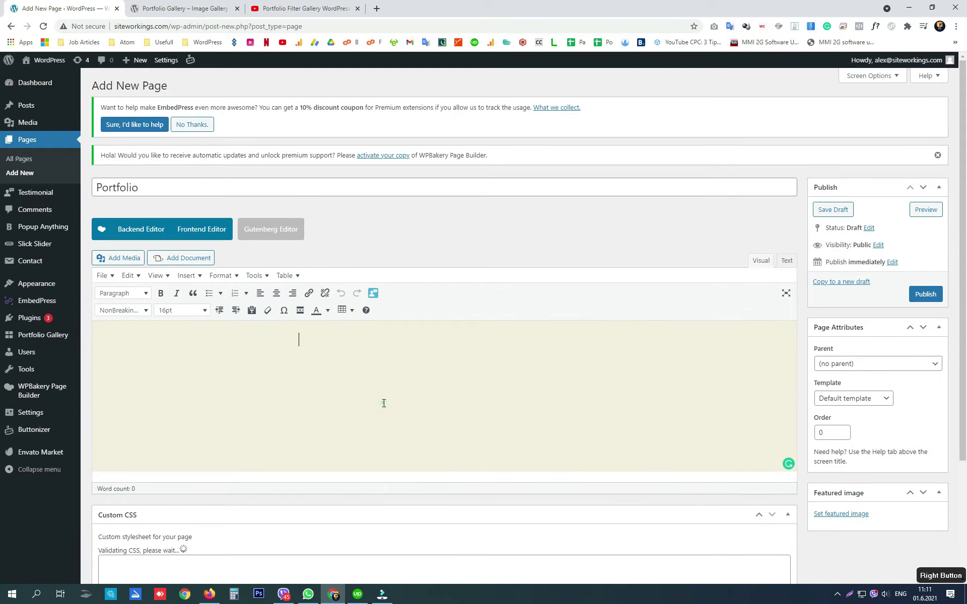
left_click(936, 297)
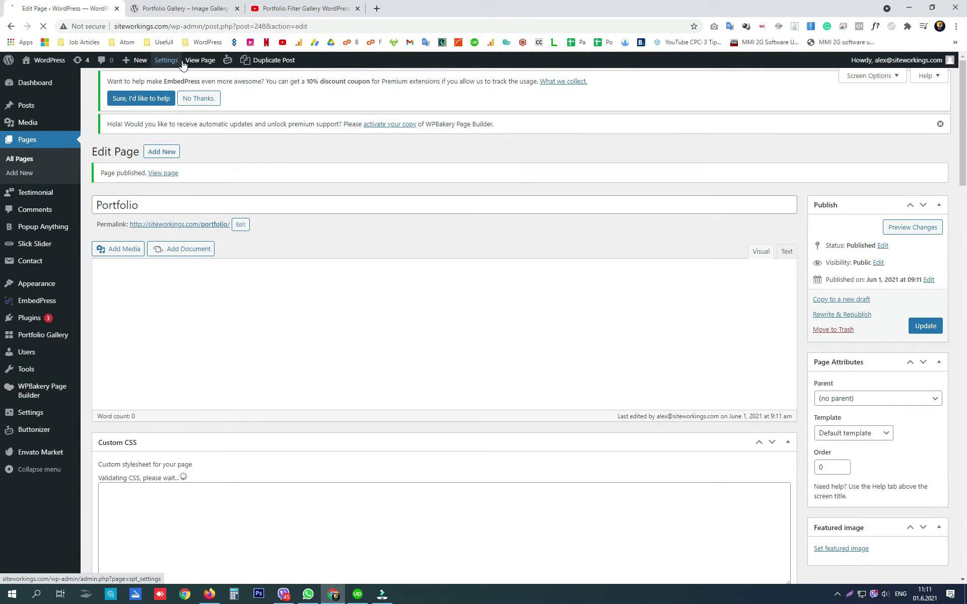
Step: View the published Portfolio page in a new browser tab and test its Mainboards and Smartphones filters
right_click(202, 60)
left_click(242, 69)
left_click(176, 9)
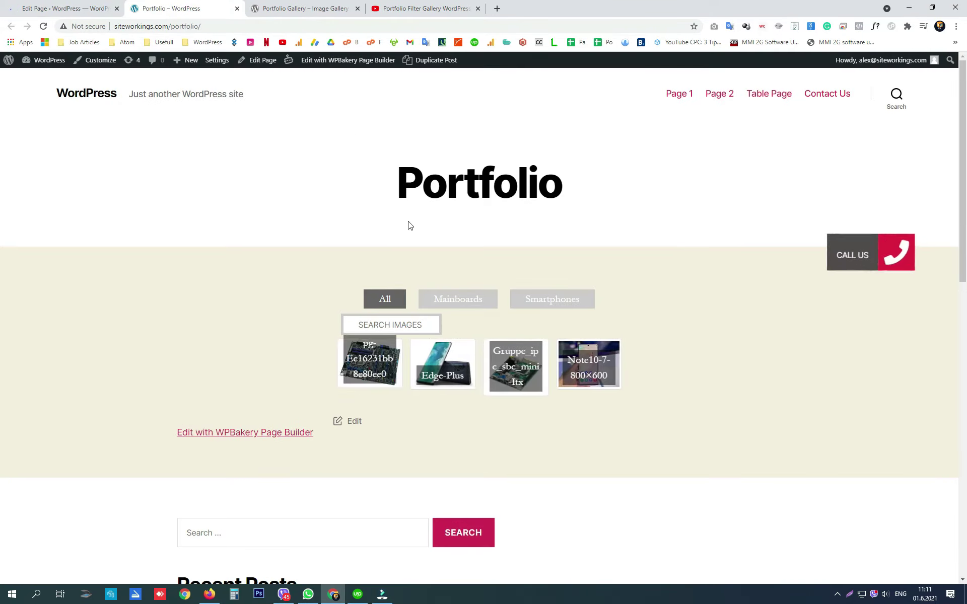
scroll(403, 242, "down", 2)
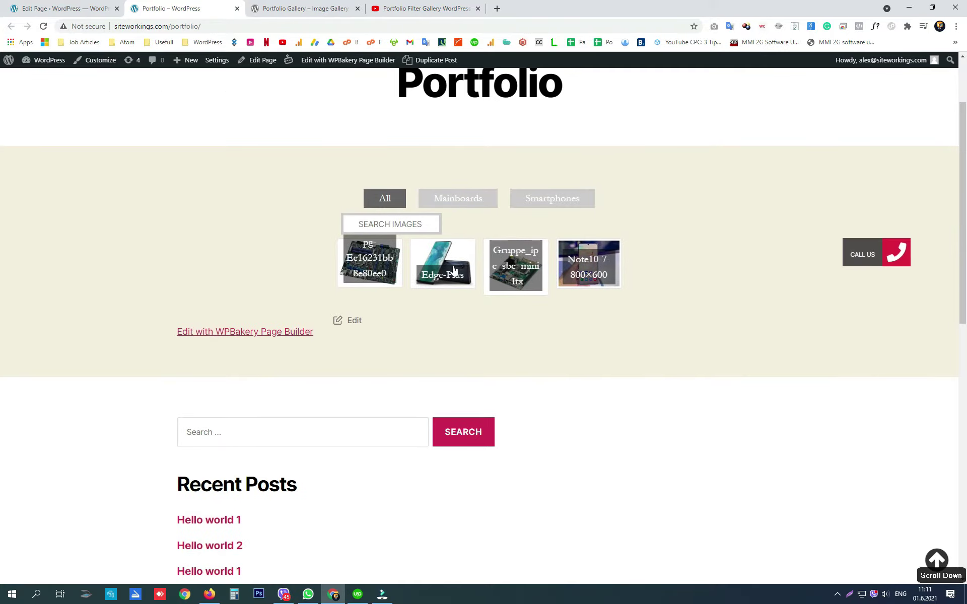
left_click(466, 204)
left_click(544, 204)
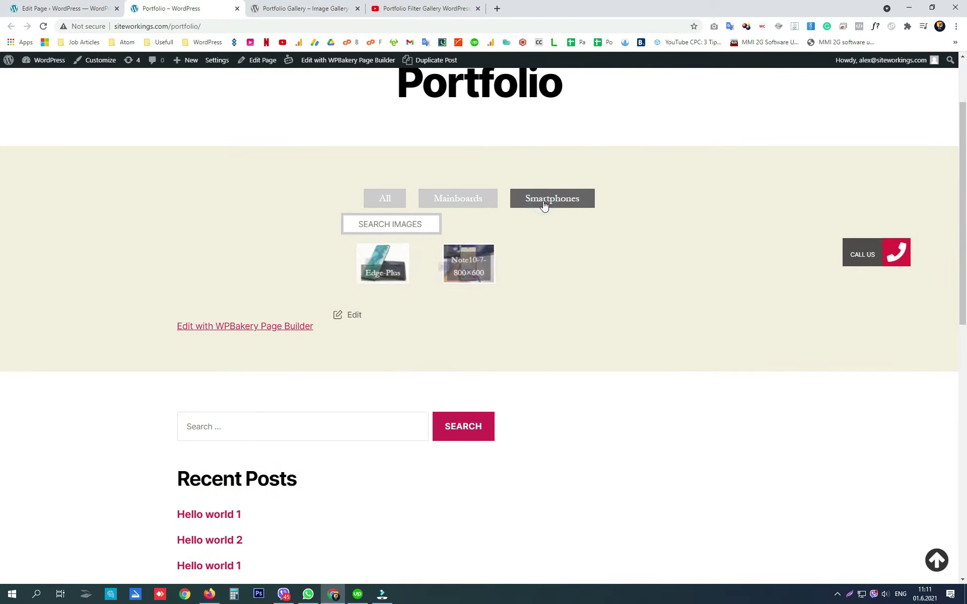
left_click(481, 202)
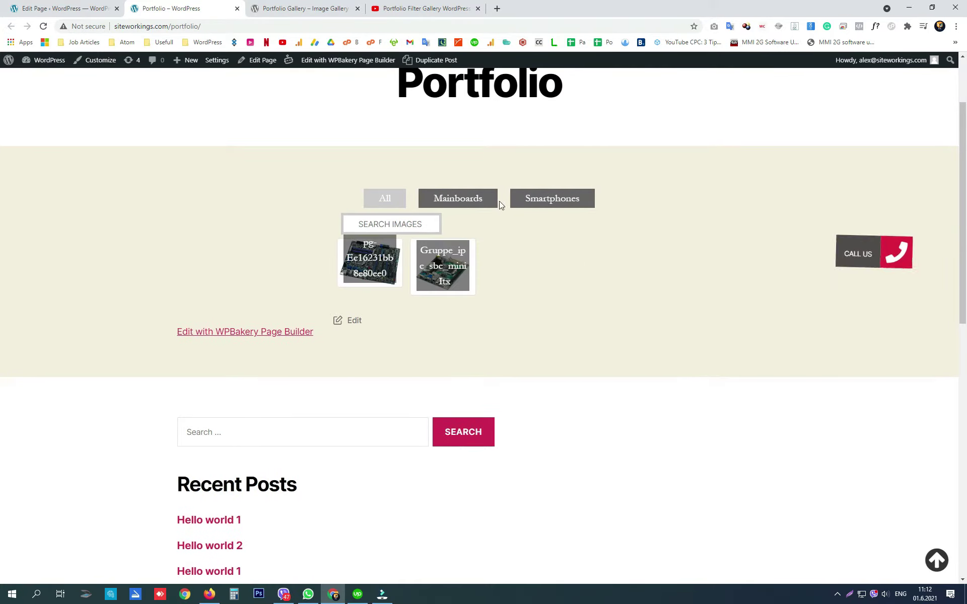
Step: Filter the published gallery by Smartphones and return it to showing All images
left_click(538, 204)
left_click(383, 200)
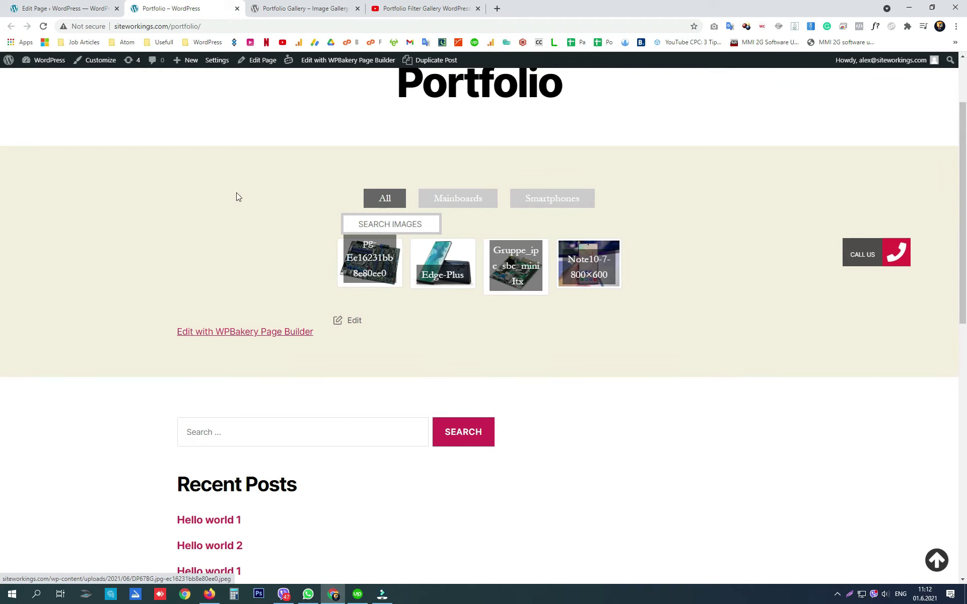
Step: Return to the WordPress admin and open the Portfolio Filter Gallery for editing at its Config settings
left_click(66, 9)
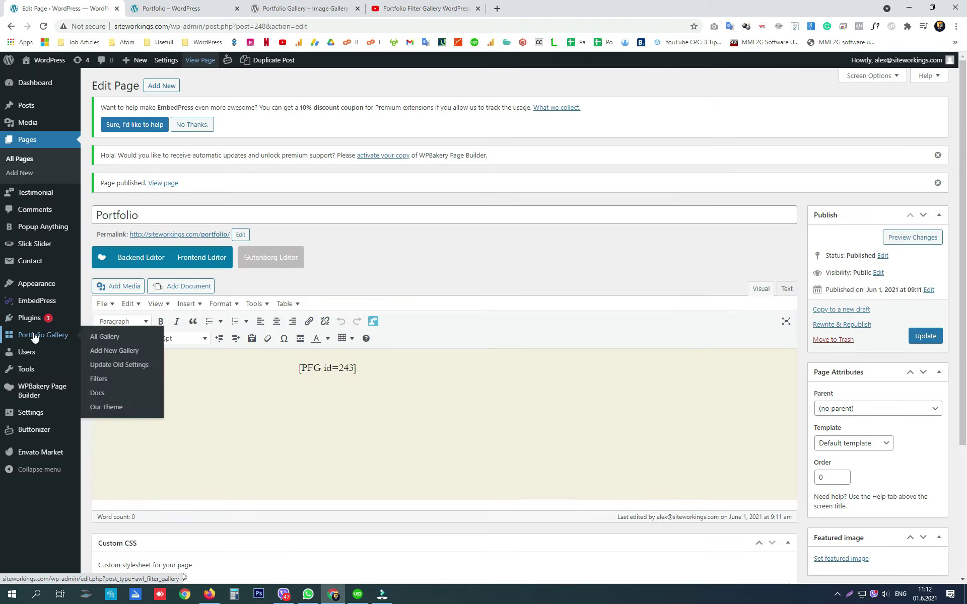
left_click(34, 338)
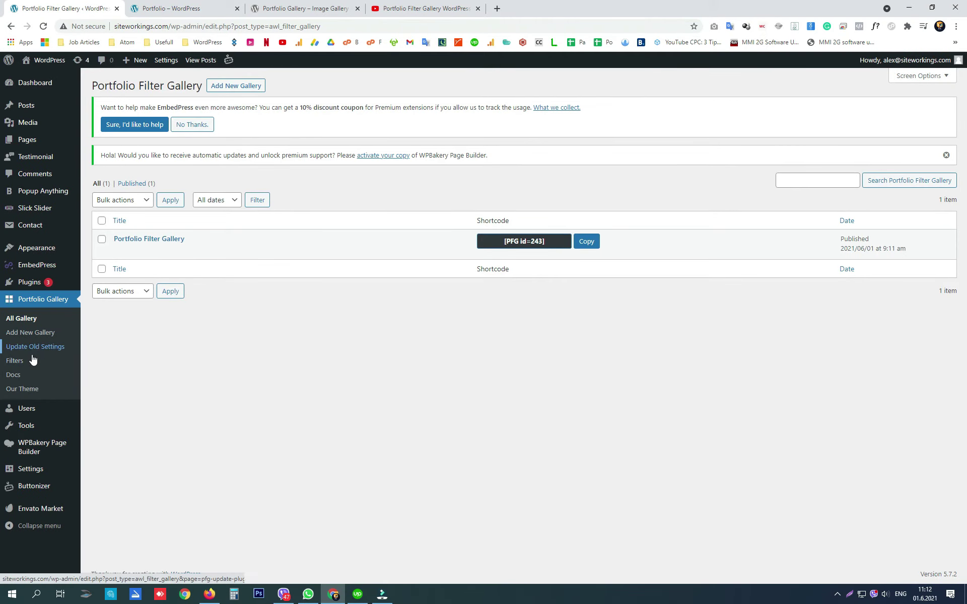
left_click(149, 238)
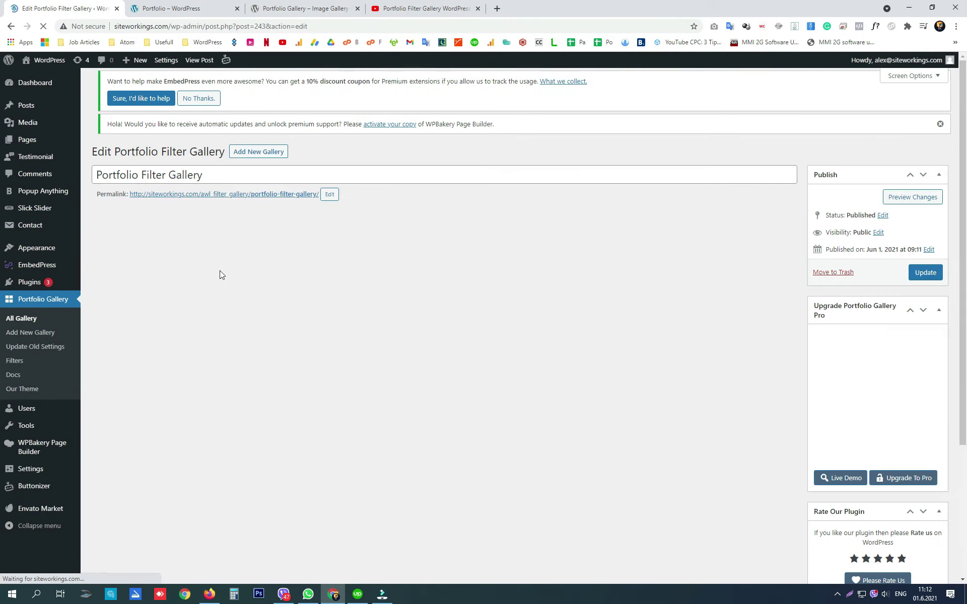
scroll(359, 311, "down", 5)
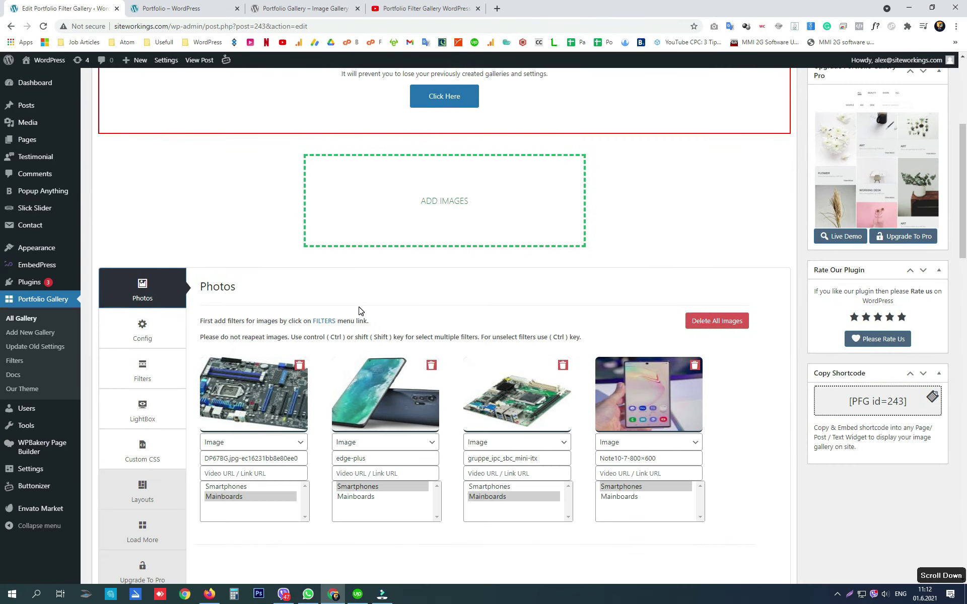
scroll(359, 311, "down", 3)
left_click(145, 181)
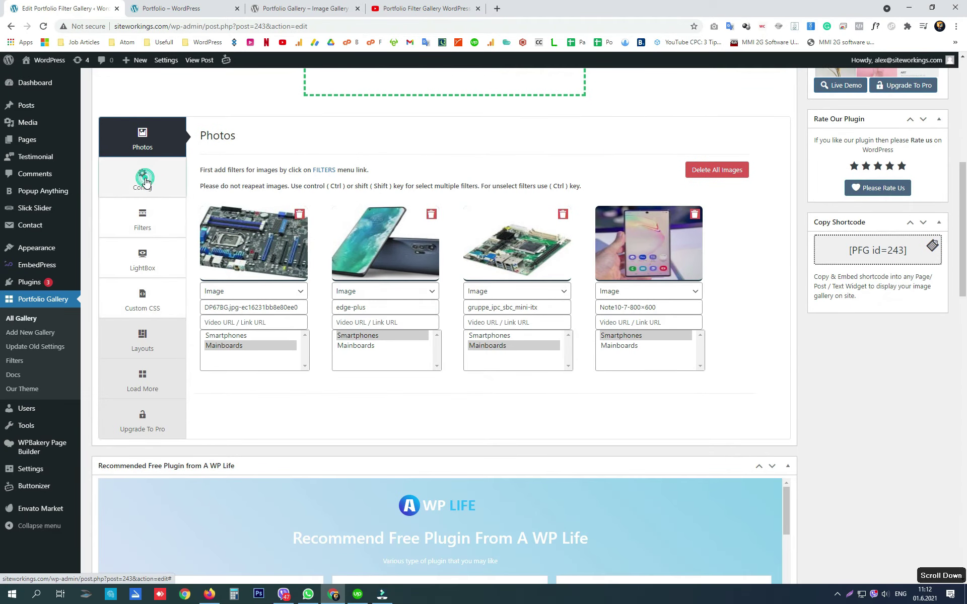
Step: Set Title On Thumbnail to Hide in the gallery configuration
scroll(352, 375, "down", 2)
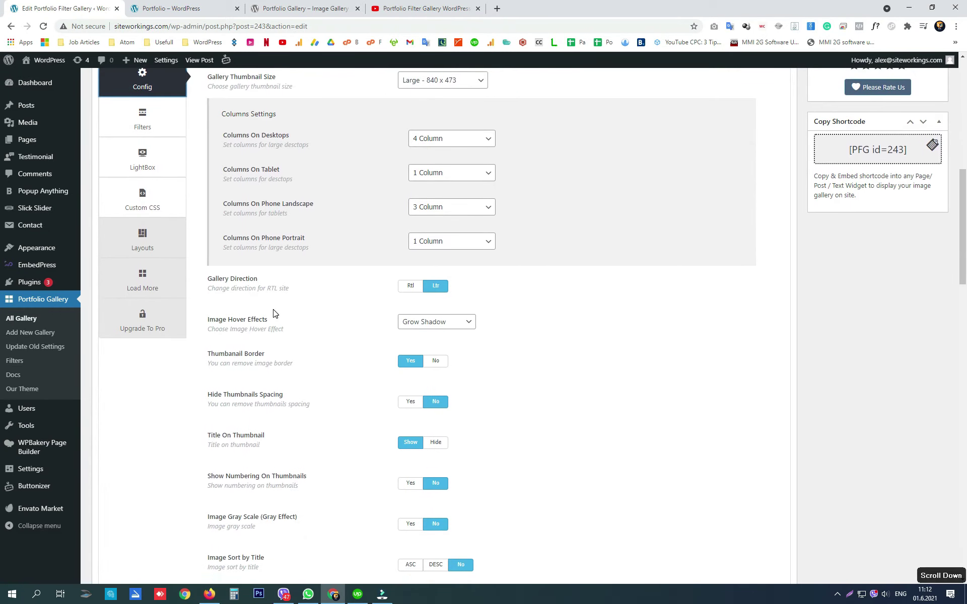
scroll(304, 327, "down", 2)
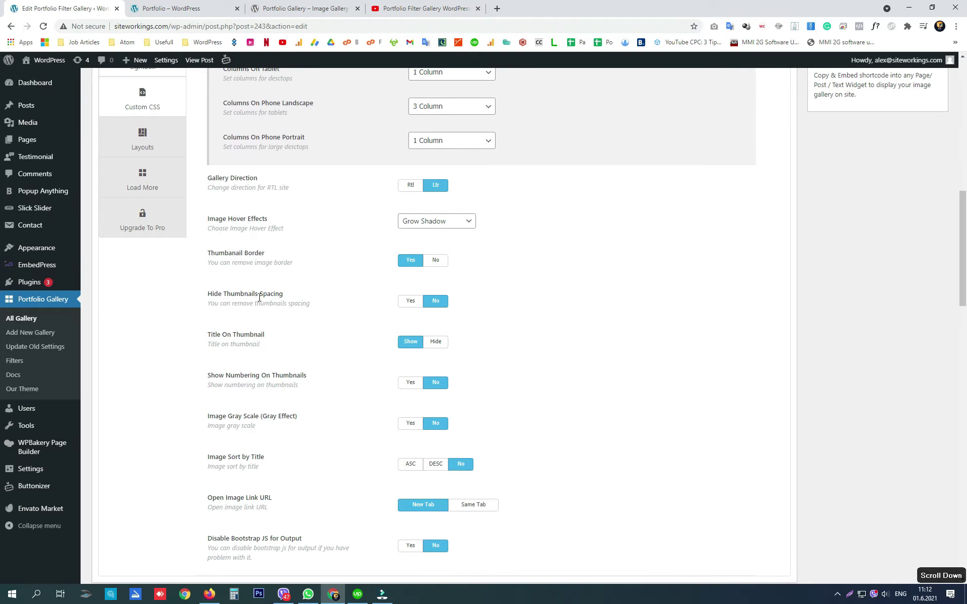
scroll(361, 302, "down", 2)
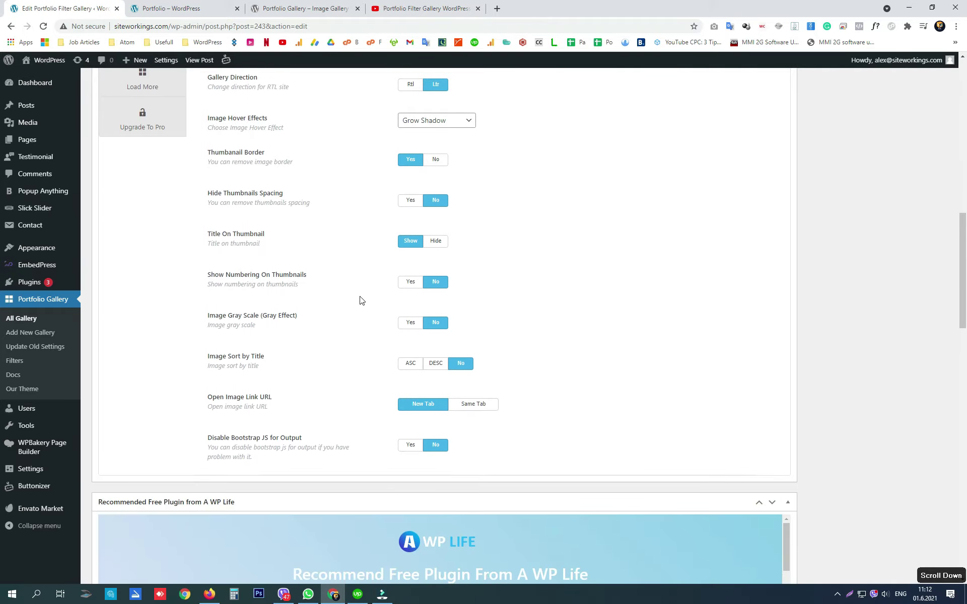
left_click(436, 242)
Step: Set the gallery thumbnail size to Full Size - 1280 x 720 and the columns on desktops to 3 Column
scroll(317, 316, "up", 2)
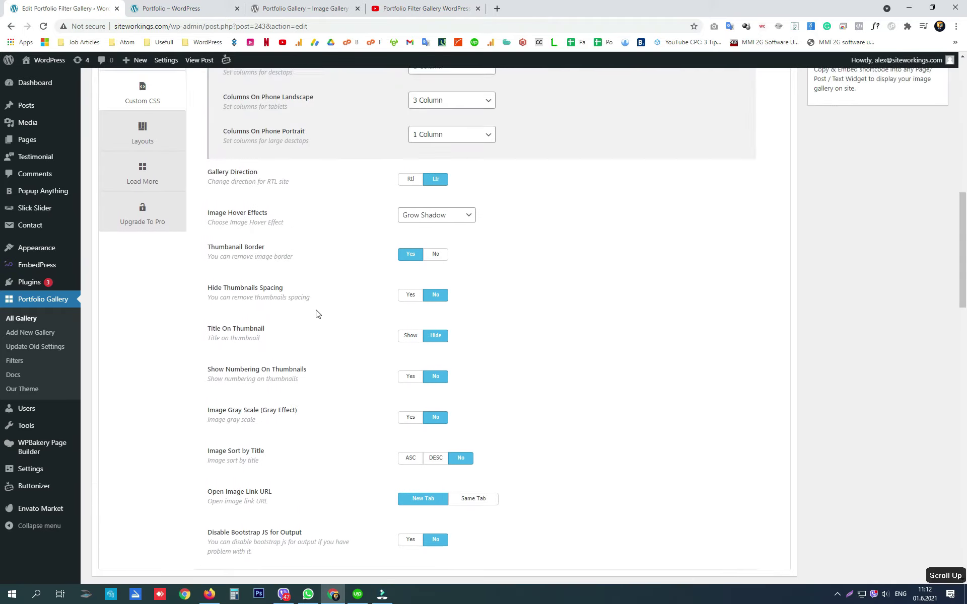
scroll(290, 258, "up", 2)
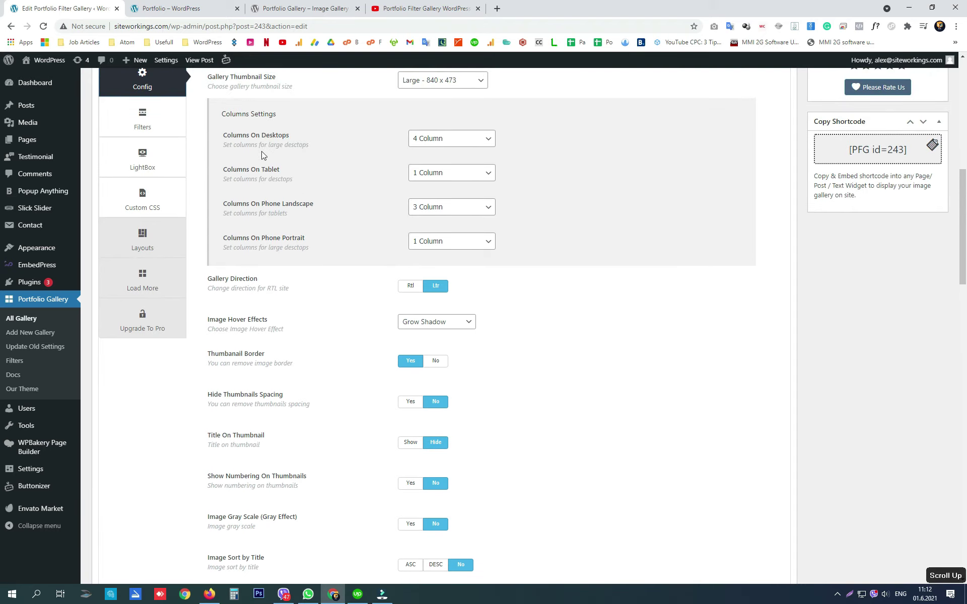
scroll(383, 161, "up", 1)
left_click(410, 130)
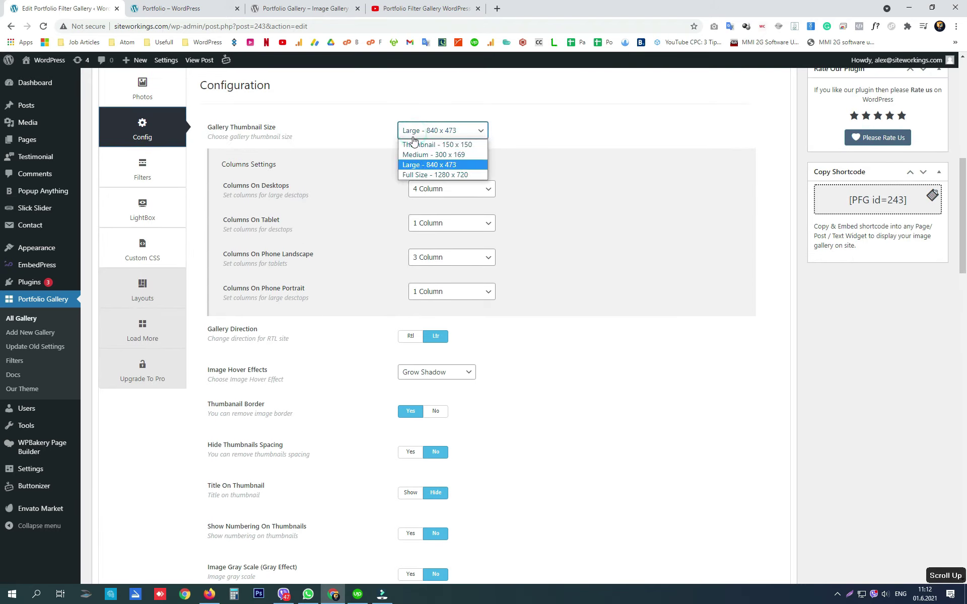
left_click(410, 175)
left_click(443, 190)
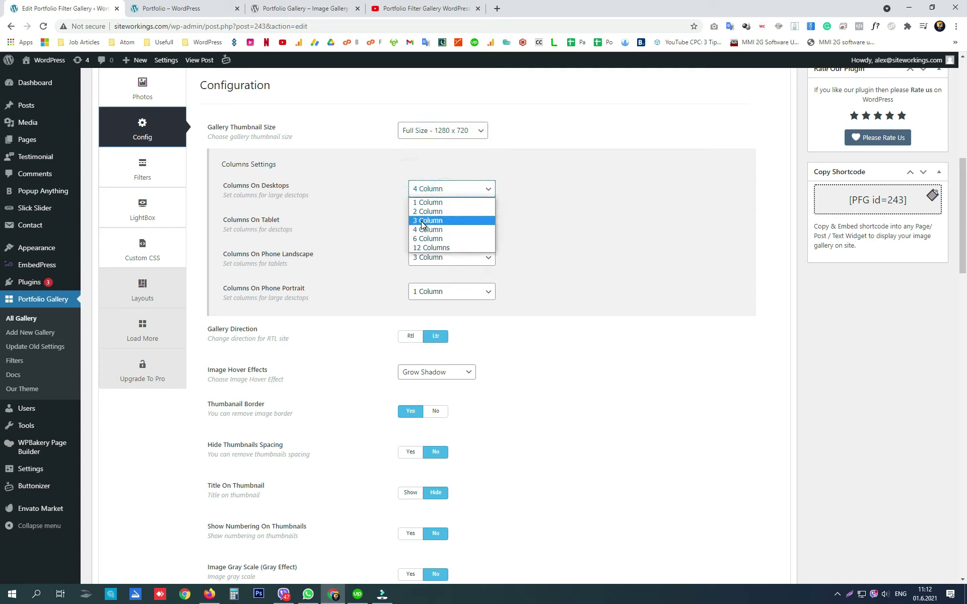
left_click(423, 222)
Step: Look over the remaining configuration options and update the gallery to save its settings
scroll(576, 216, "down", 3)
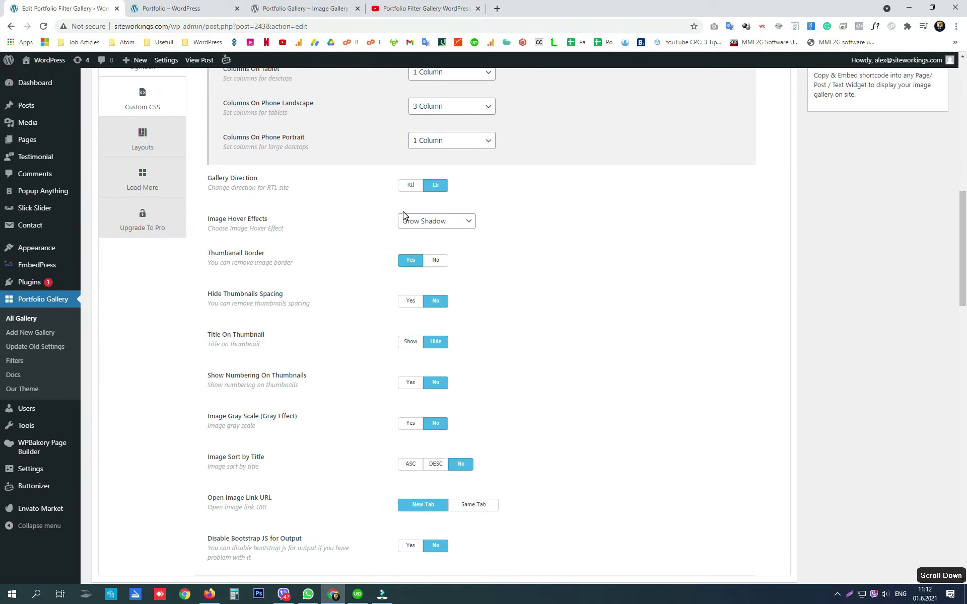
scroll(274, 388, "down", 3)
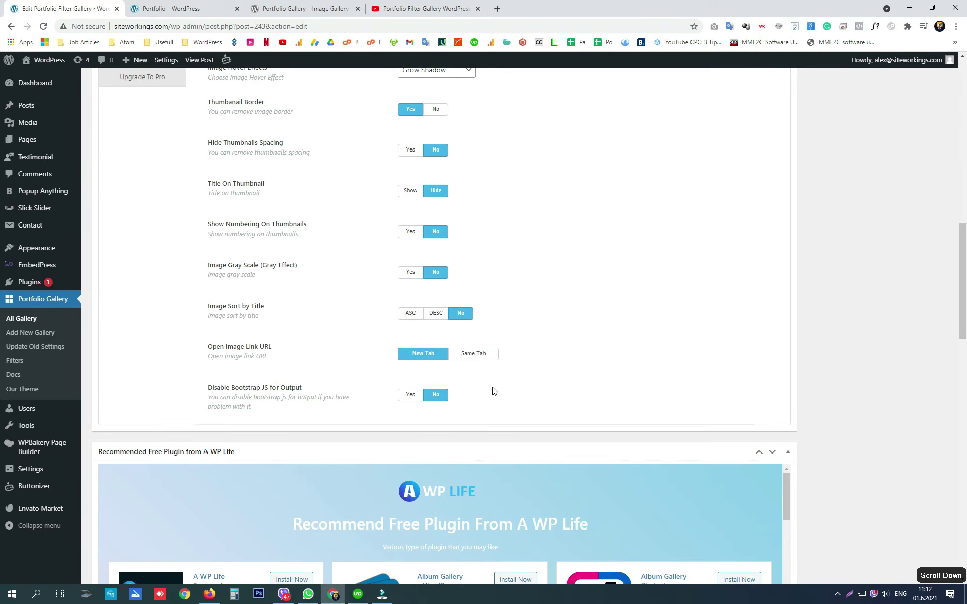
scroll(554, 372, "up", 12)
left_click(925, 133)
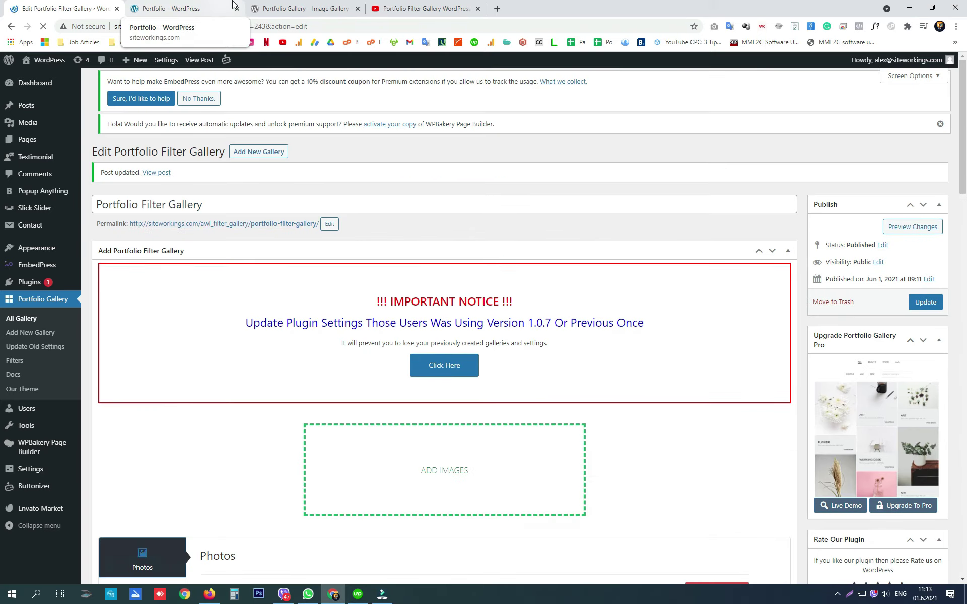
Step: Switch to the published Portfolio page and reload it to view the updated gallery
left_click(233, 6)
left_click(232, 26)
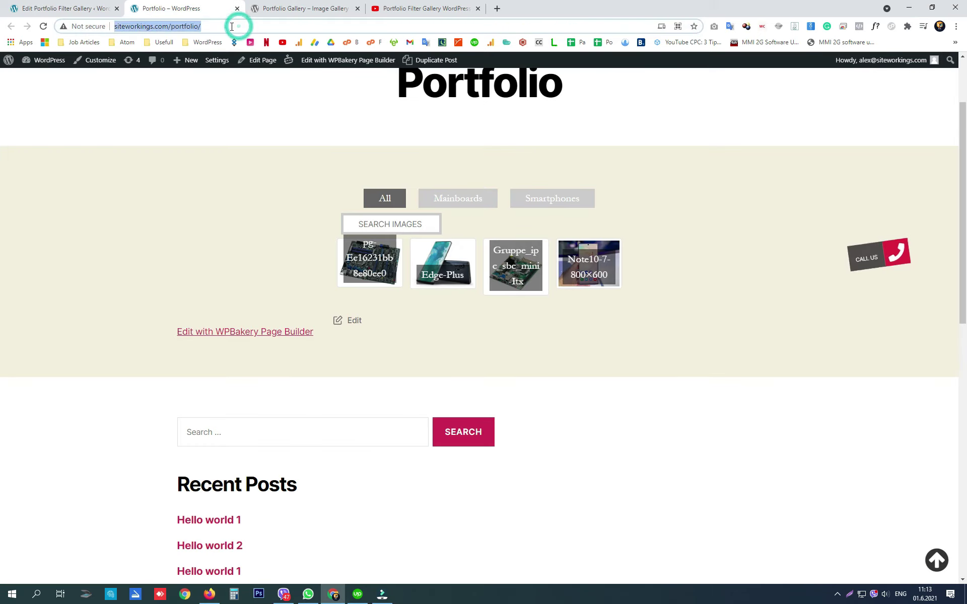
key("Return")
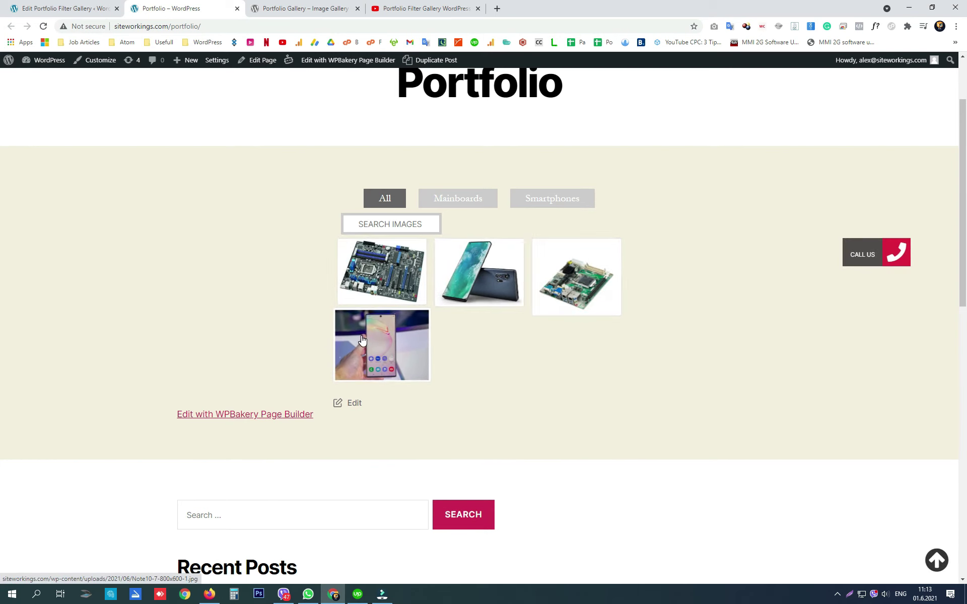
Step: Filter the gallery by Mainboards, view the gruppe_ipc_sbc_mini-itx image enlarged, close it and show All images again
left_click(472, 204)
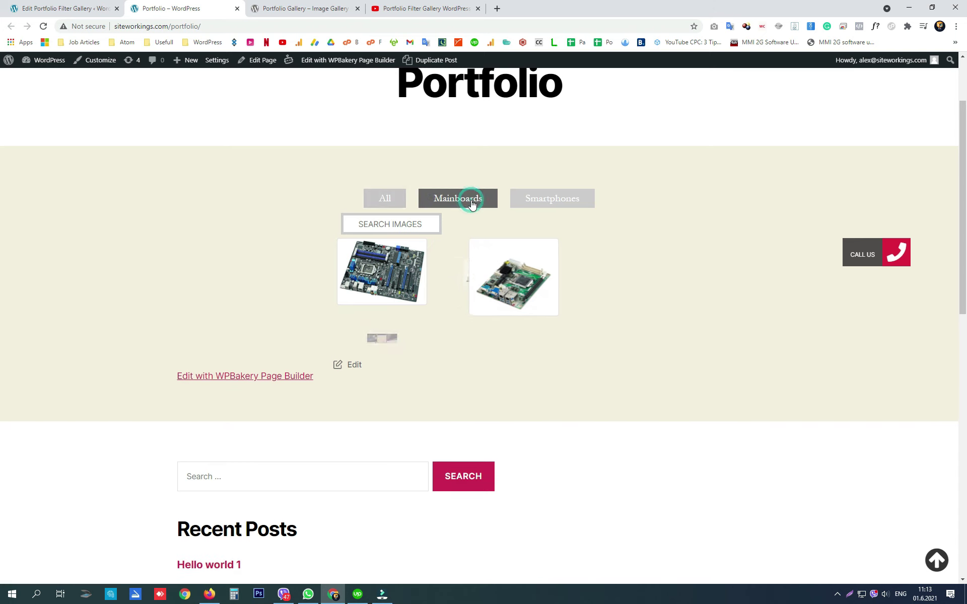
left_click(488, 288)
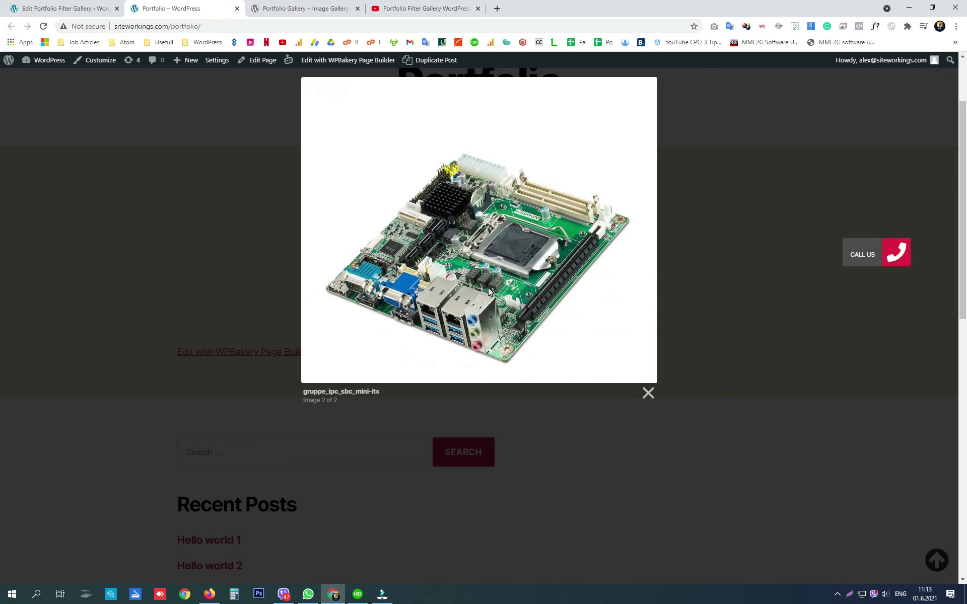
left_click(653, 399)
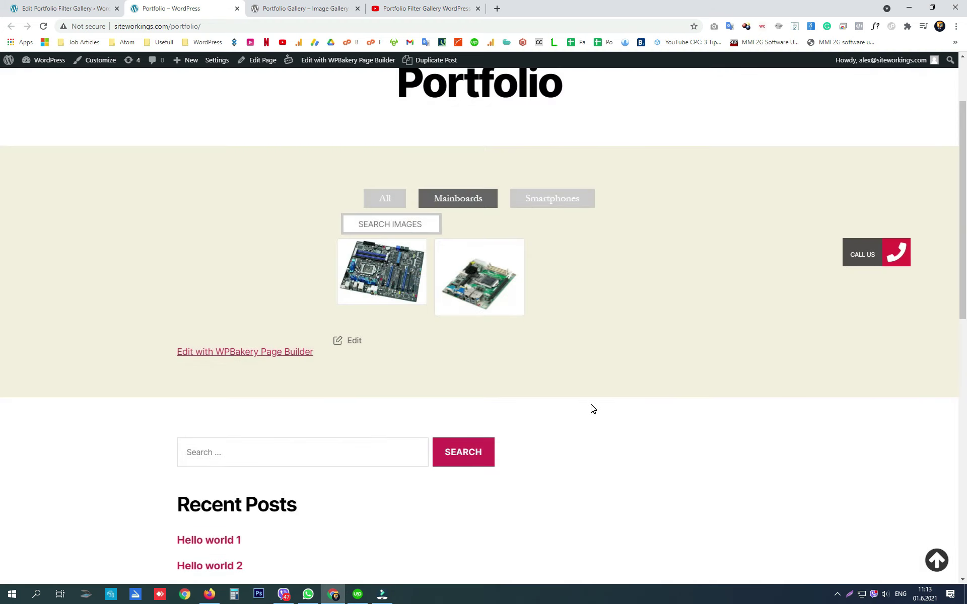
left_click(393, 206)
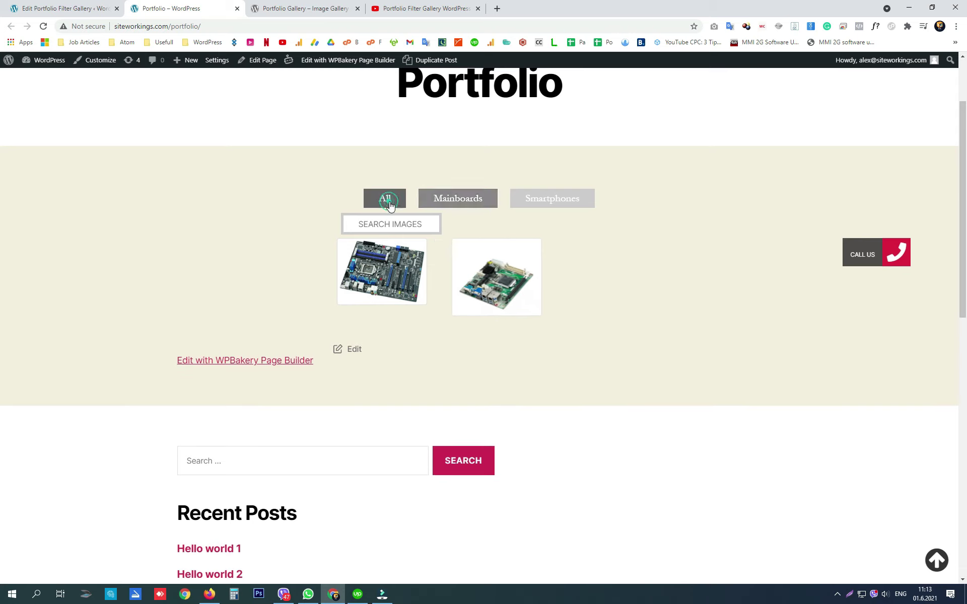